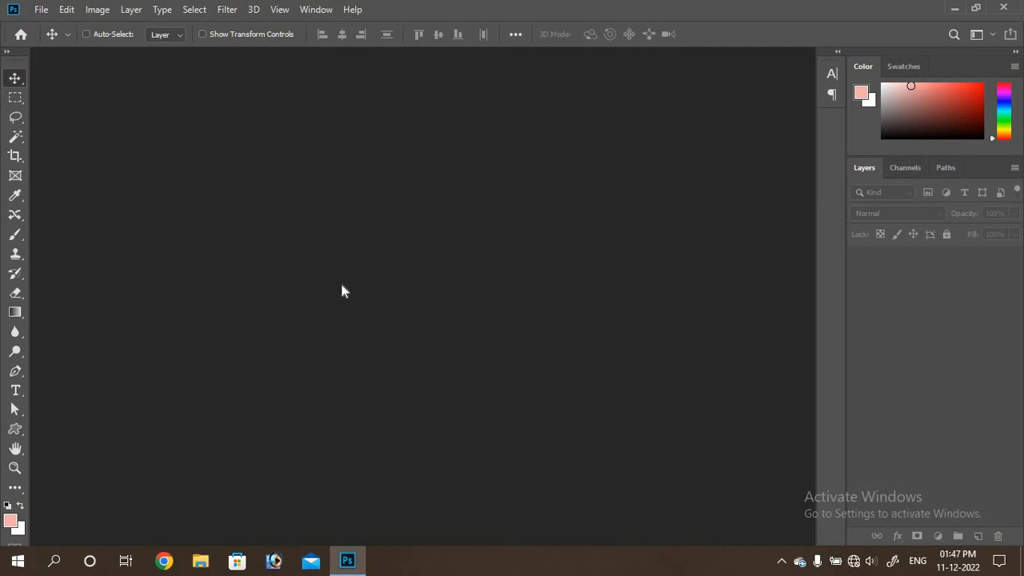
- Open the image balloons-388973_1280 from the celebrity folder
key(ctrl+o)
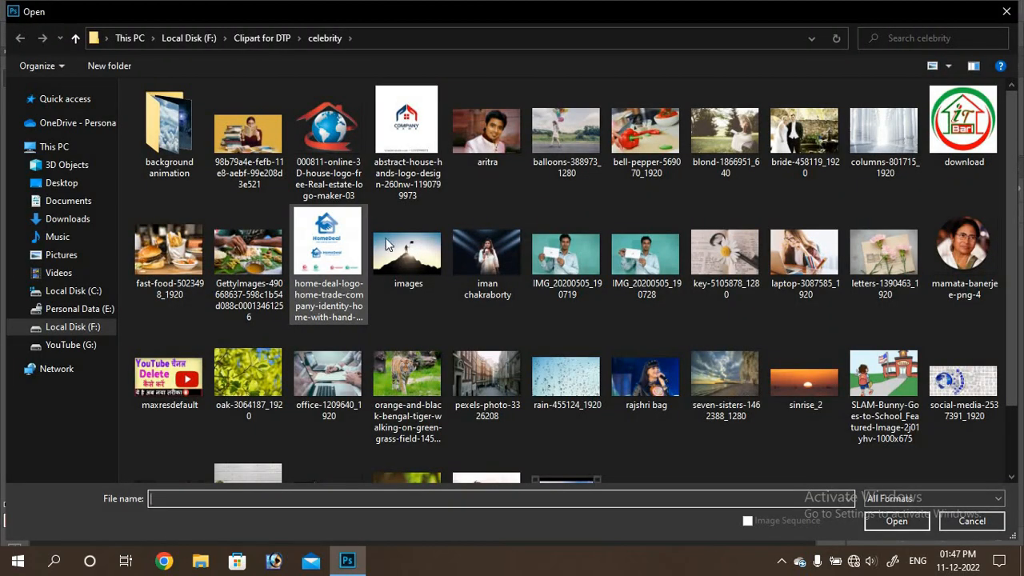
click(587, 141)
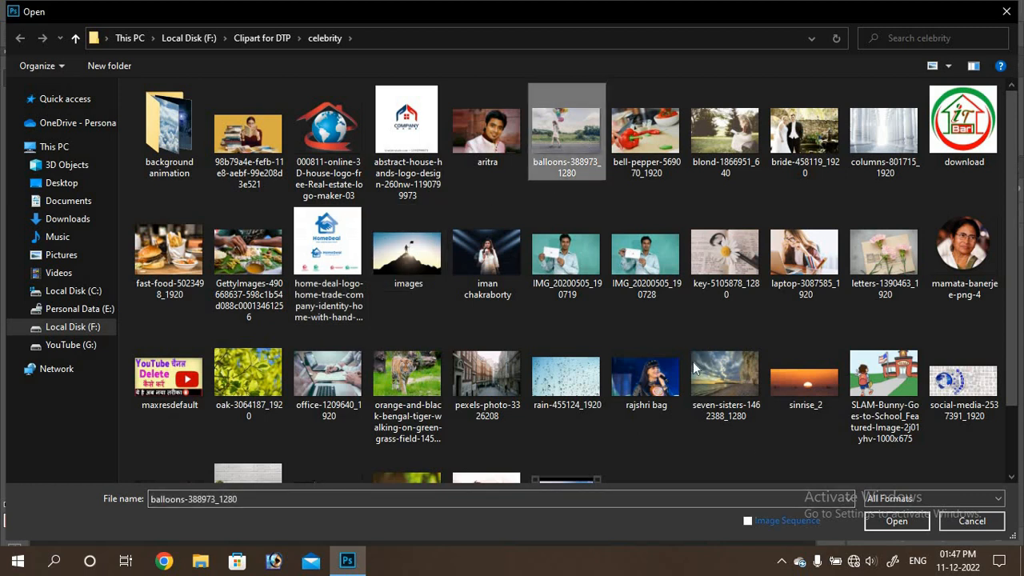
click(894, 522)
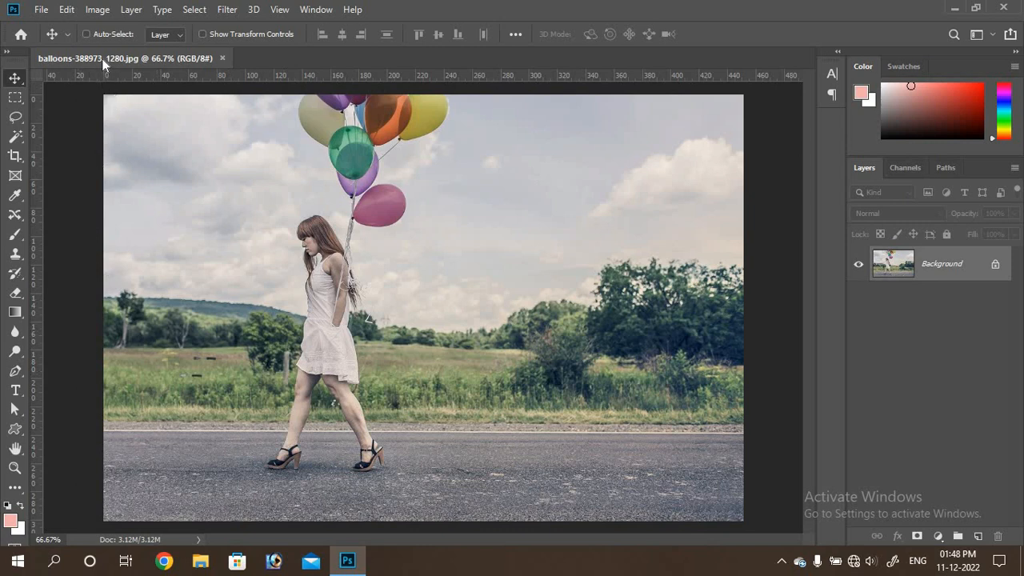
- Float the image in its own window and duplicate it as balloons-388973_1280 copy
drag(104, 62, 177, 107)
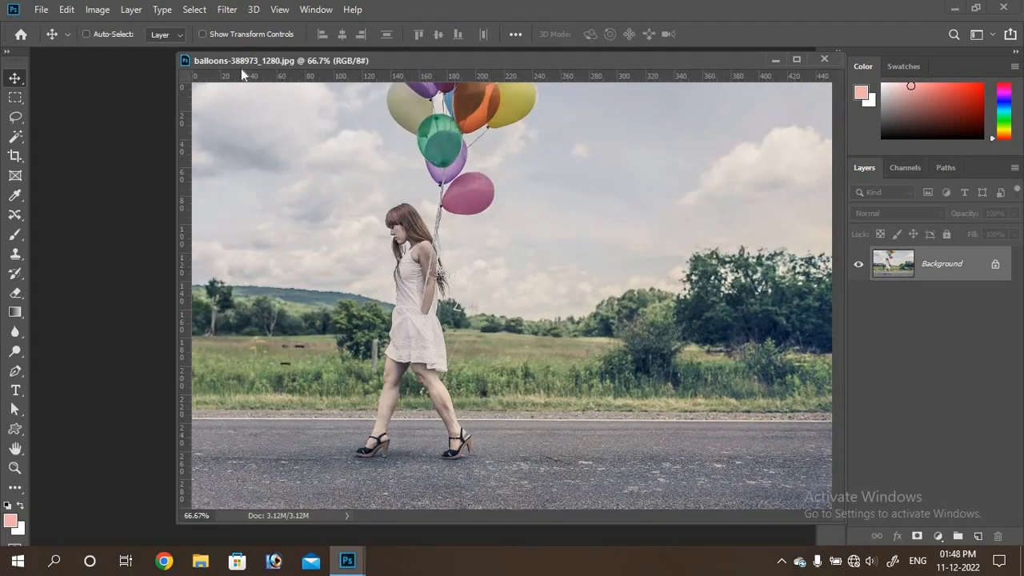
drag(241, 68, 138, 93)
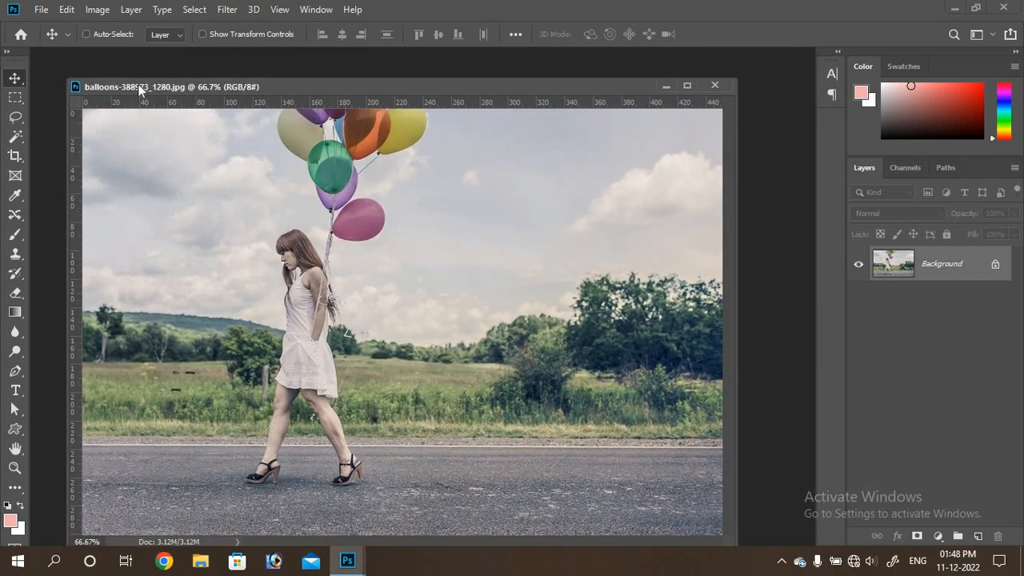
right_click(139, 88)
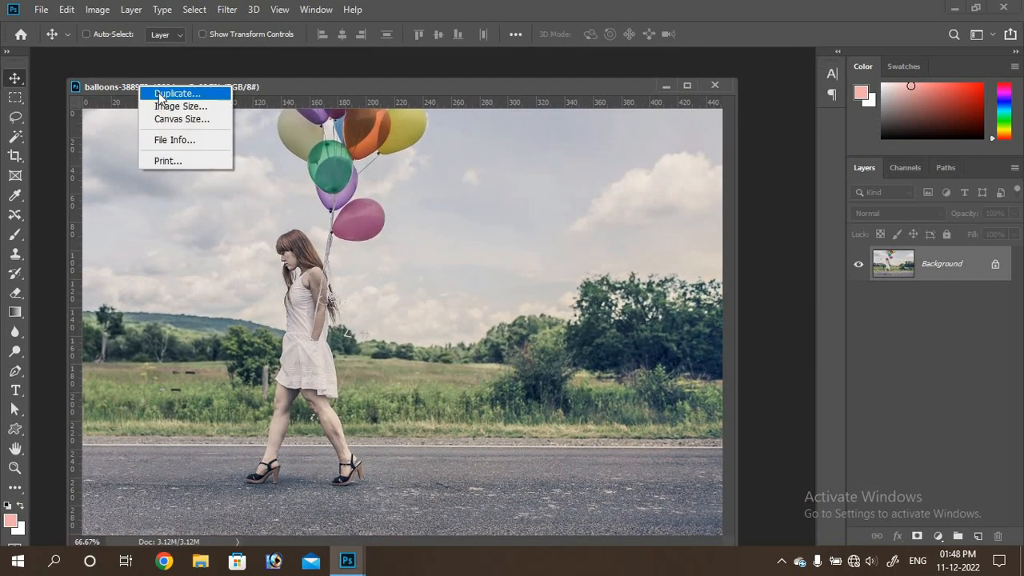
click(154, 93)
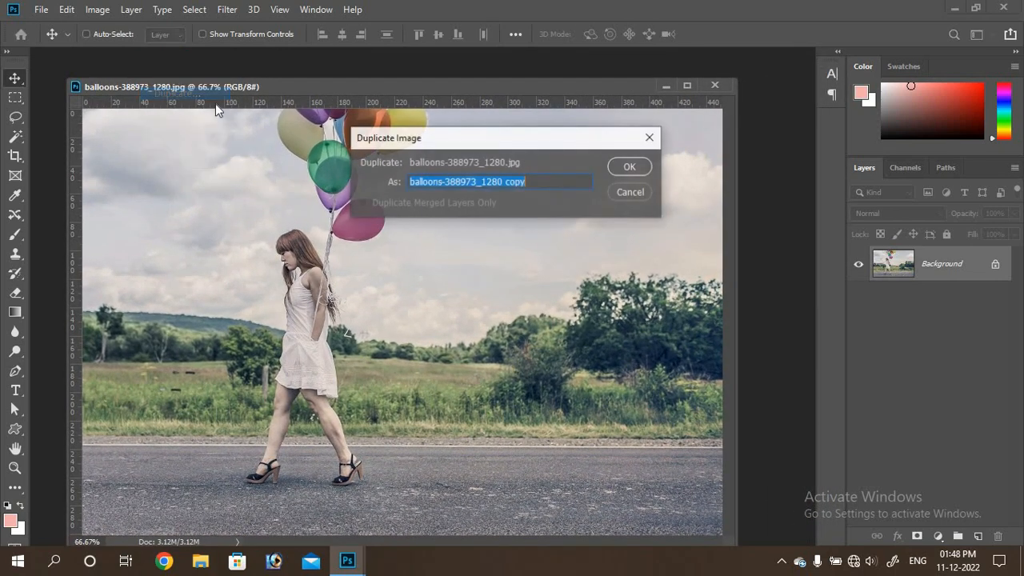
click(630, 168)
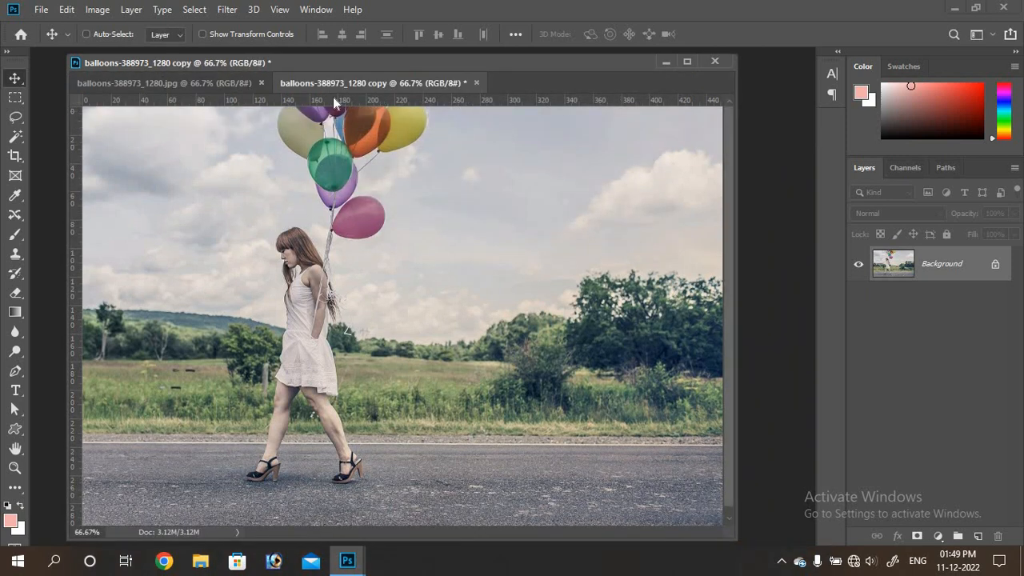
- Separate the original image into its own window again and duplicate it as balloons-388973_1280 copy 2
click(232, 87)
click(332, 84)
drag(214, 89, 189, 157)
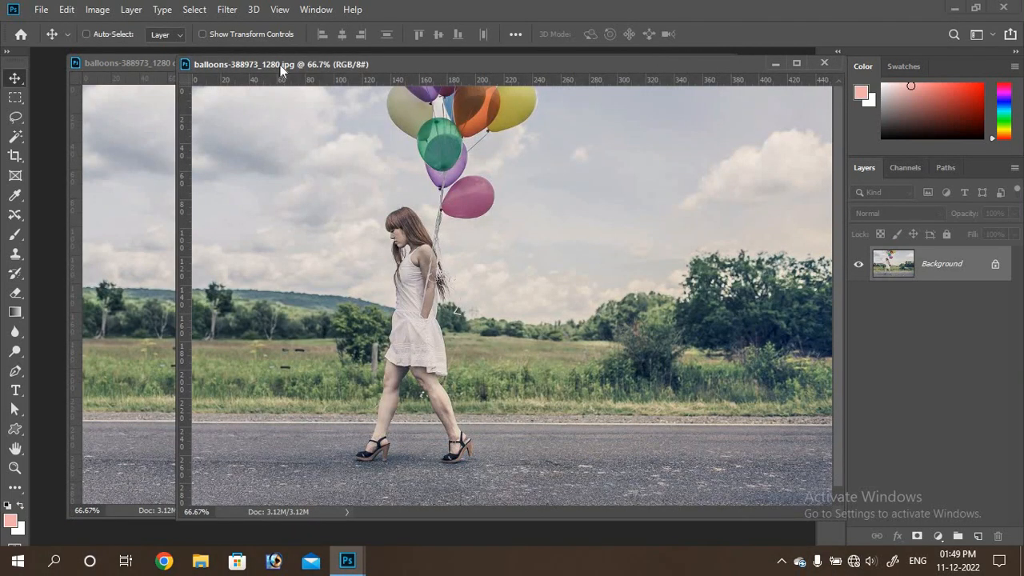
drag(280, 65, 201, 124)
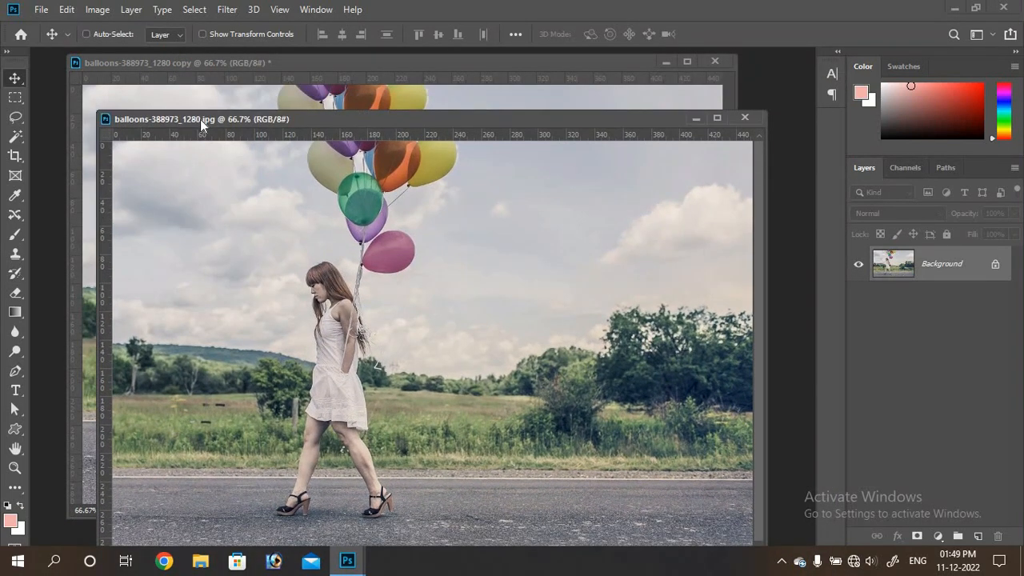
right_click(201, 120)
click(233, 131)
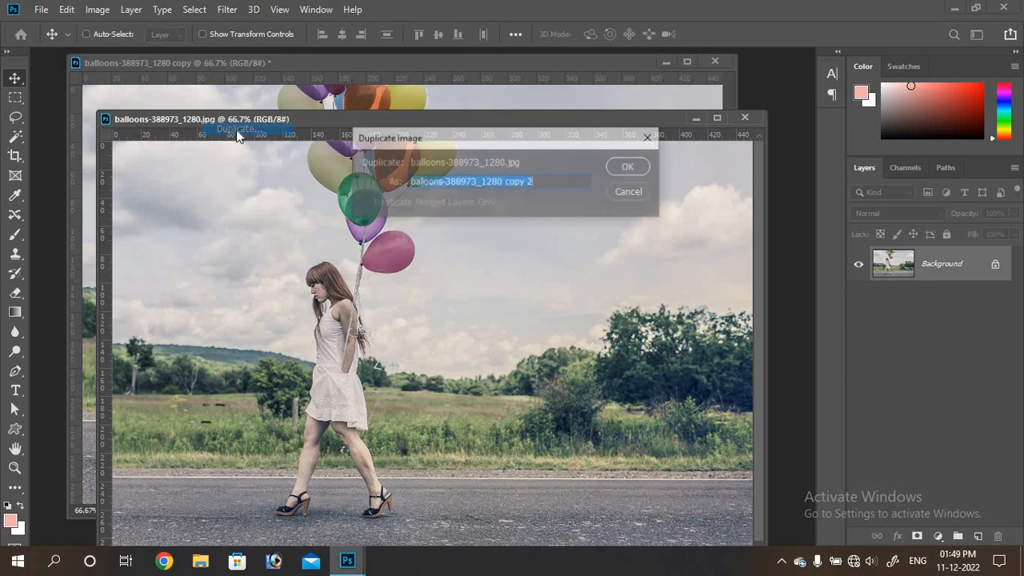
click(629, 167)
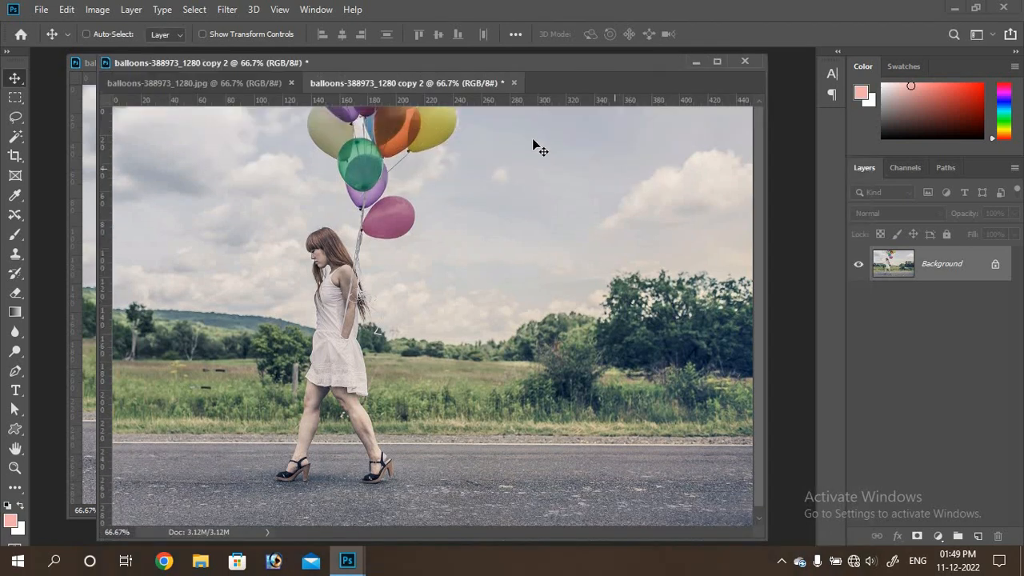
- Dock the original and both copies together as tabbed documents and make the original balloons-388973_1280.jpg active
drag(404, 67, 427, 141)
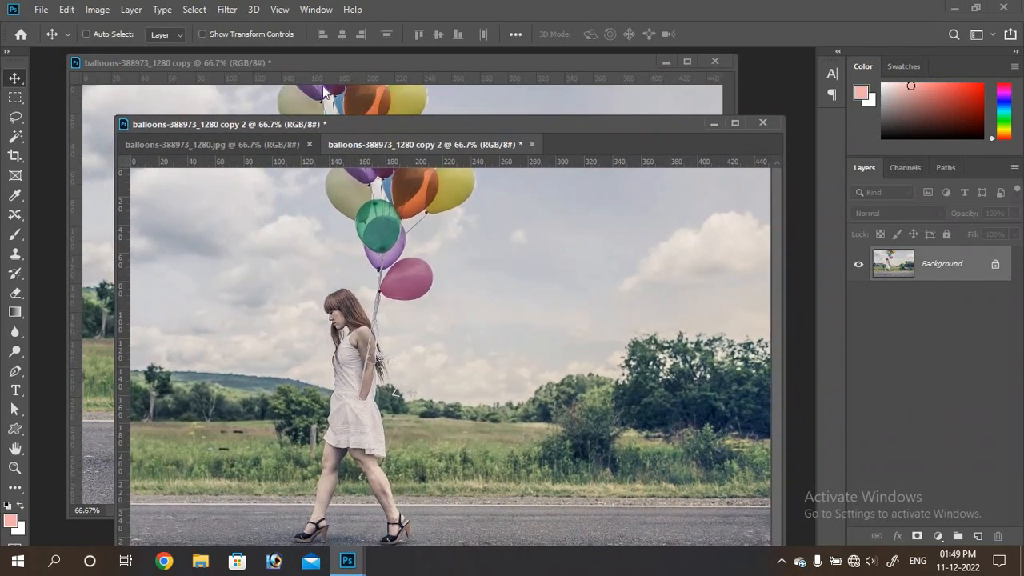
click(313, 65)
drag(310, 67, 284, 60)
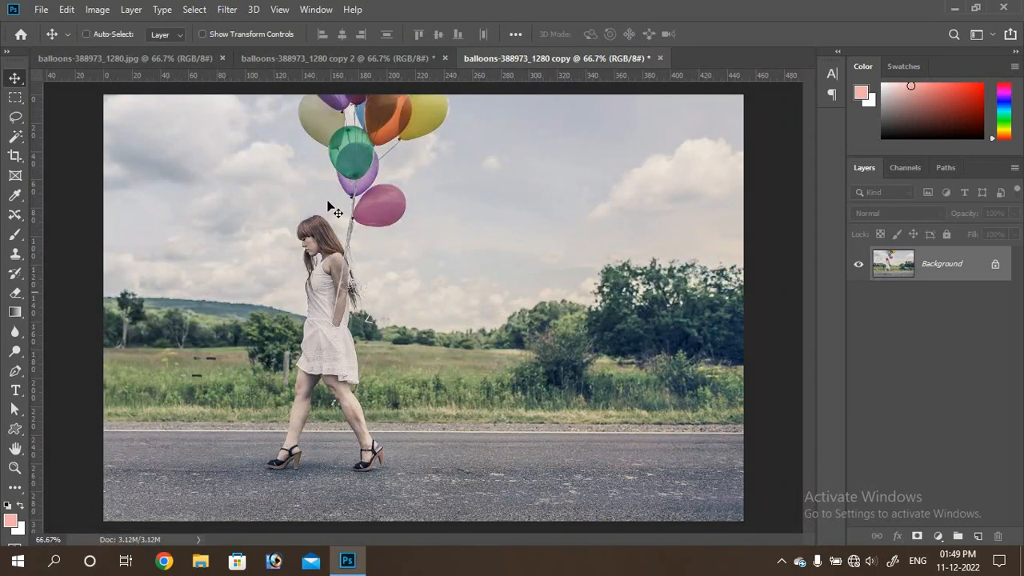
click(97, 53)
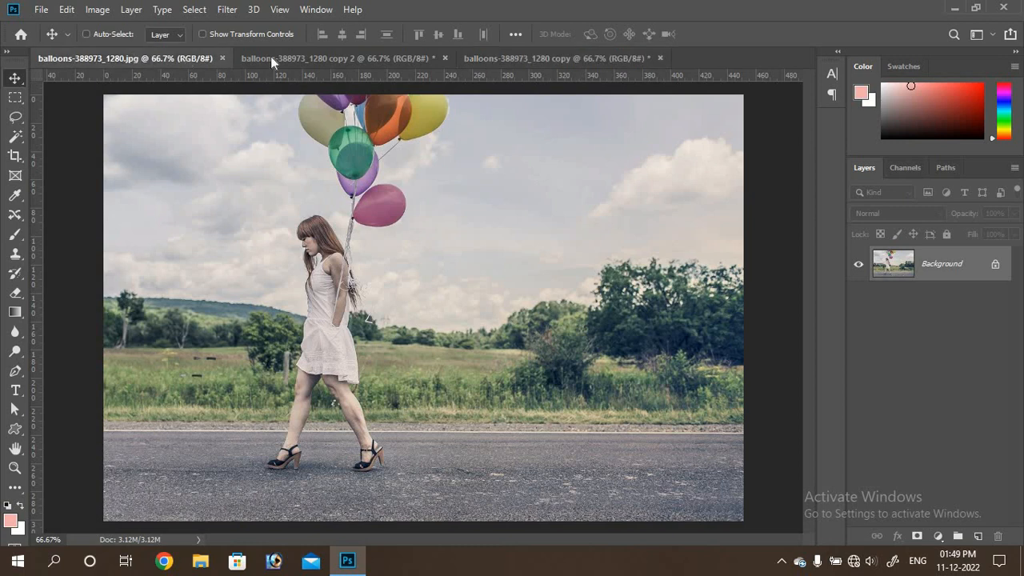
click(489, 56)
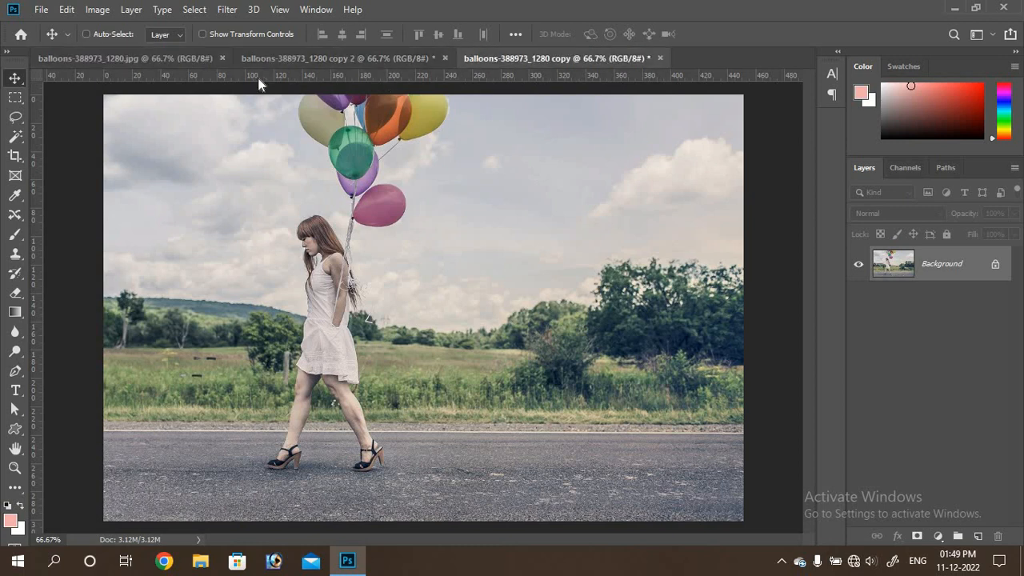
click(123, 61)
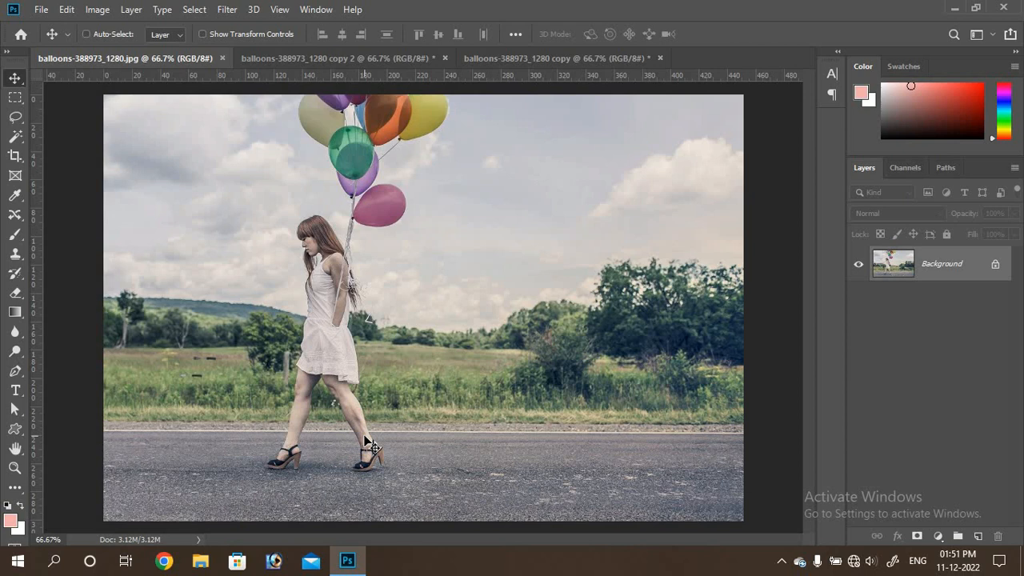
- Paint cloned sky over the woman's head and upper body with the Clone Stamp tool
click(14, 256)
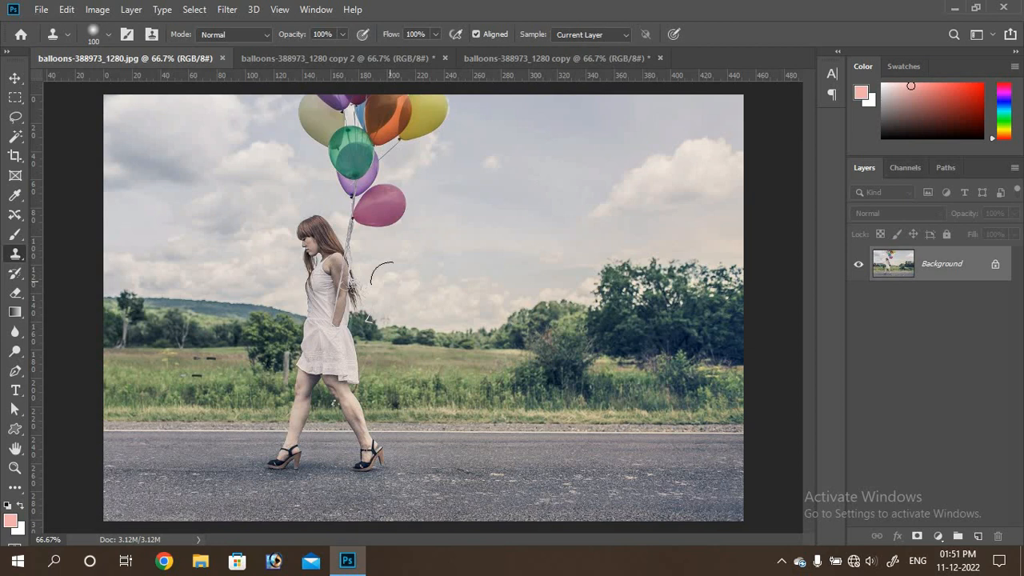
mouse_move(379, 275)
mouse_down()
mouse_move(345, 289)
mouse_move(341, 276)
mouse_move(336, 310)
mouse_move(316, 295)
mouse_move(335, 275)
mouse_move(294, 279)
mouse_up()
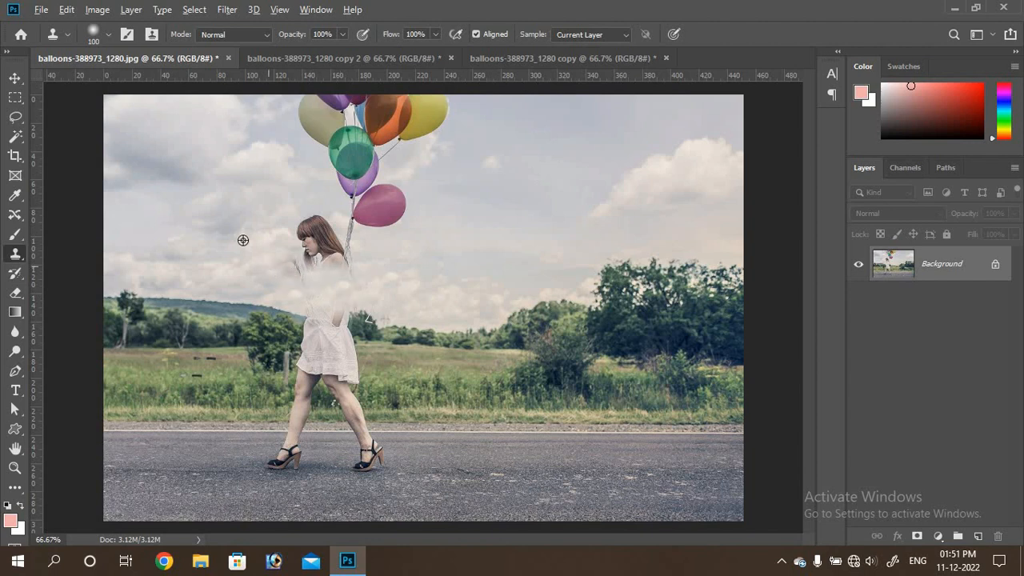
mouse_move(272, 244)
mouse_down()
mouse_move(317, 280)
mouse_move(286, 268)
mouse_move(317, 269)
mouse_move(317, 231)
mouse_move(330, 263)
mouse_up()
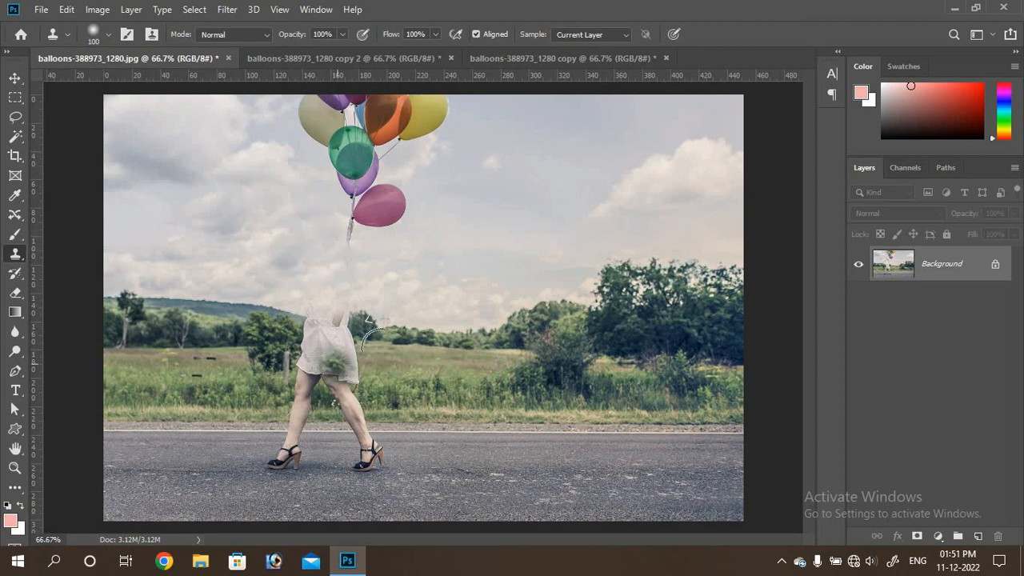
drag(323, 296, 314, 292)
- Sample the meadow beside the woman and clone it over her dress and upper legs
alt+click(384, 359)
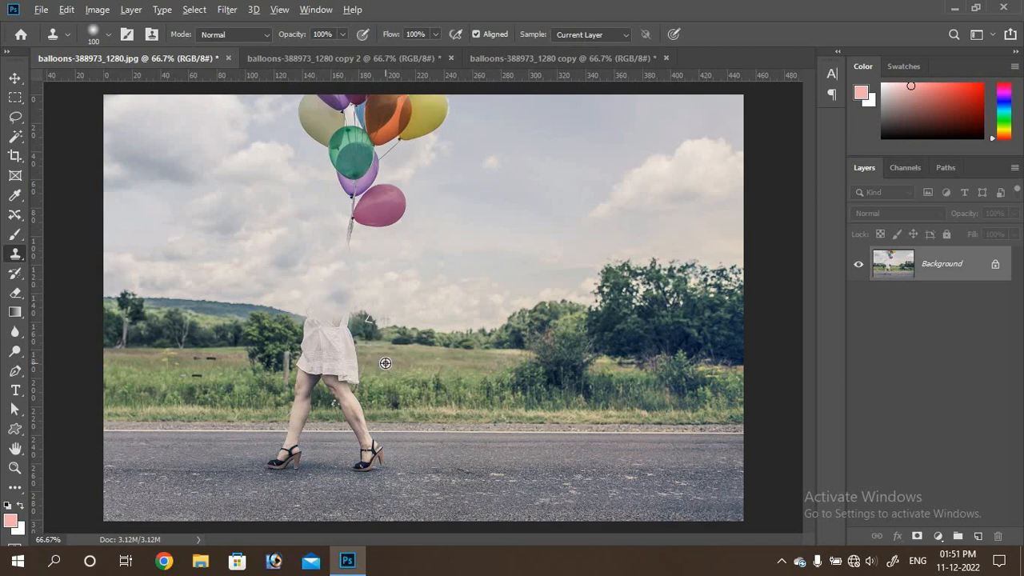
mouse_move(346, 356)
mouse_down()
mouse_move(296, 357)
mouse_move(309, 340)
mouse_move(300, 336)
mouse_move(336, 330)
mouse_move(302, 331)
mouse_move(344, 328)
mouse_up()
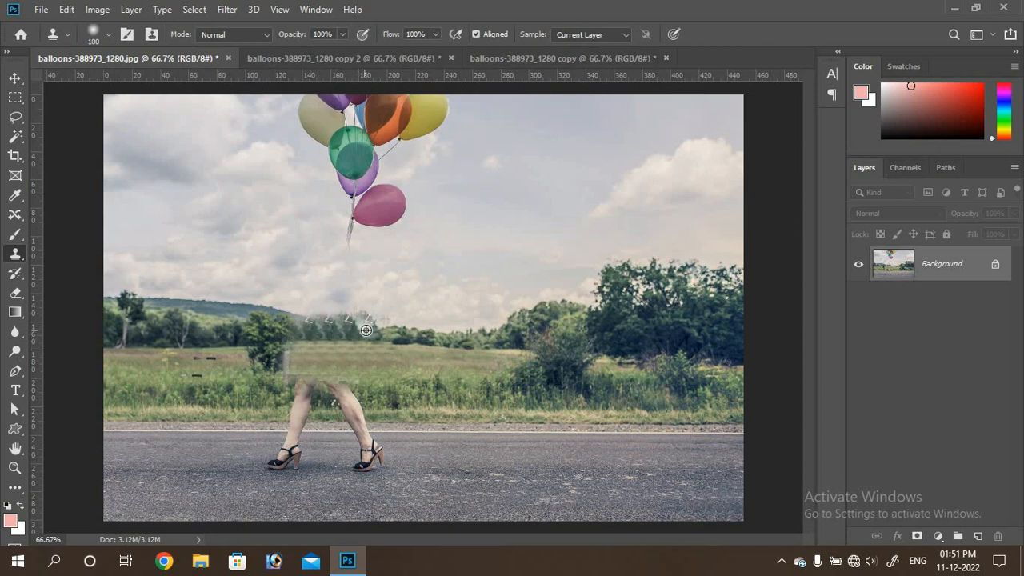
mouse_move(352, 391)
mouse_down()
mouse_move(309, 399)
mouse_move(303, 377)
mouse_move(274, 363)
mouse_up()
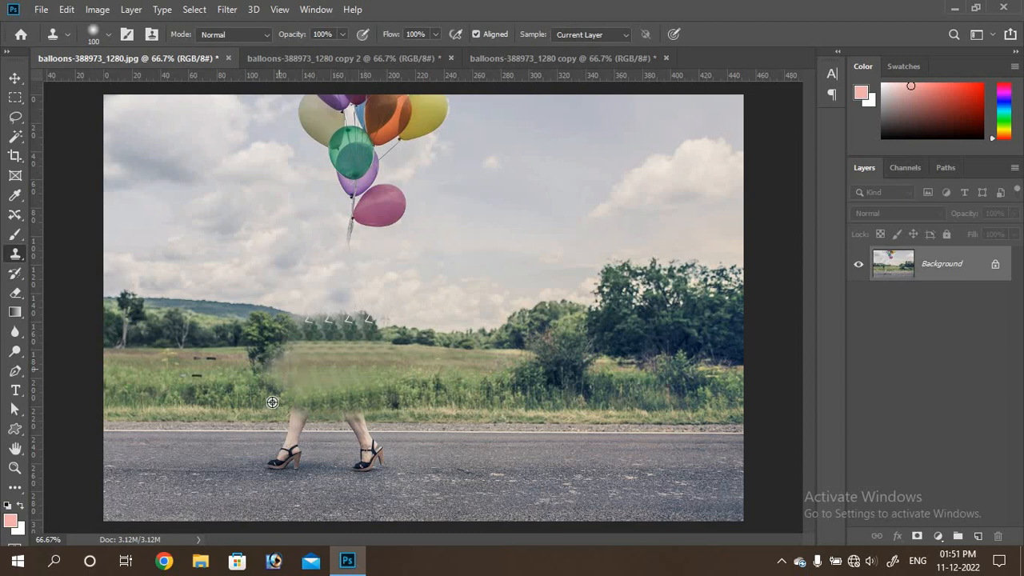
- Clone the roadside grass and asphalt over the woman's remaining legs and shoes
alt+click(265, 396)
drag(310, 401, 384, 400)
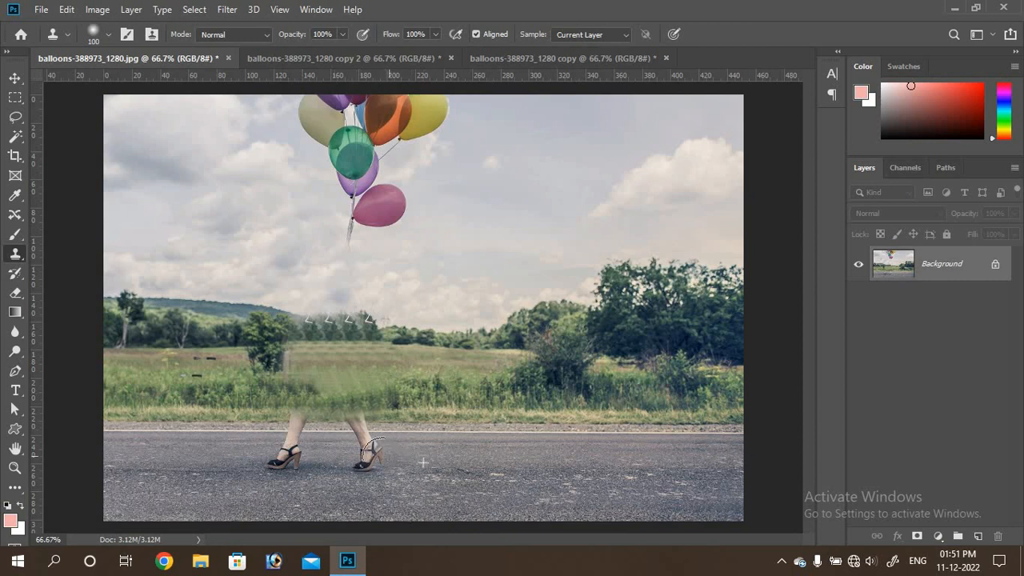
drag(369, 453, 352, 436)
mouse_move(274, 460)
mouse_down()
mouse_move(301, 429)
mouse_move(352, 422)
mouse_up()
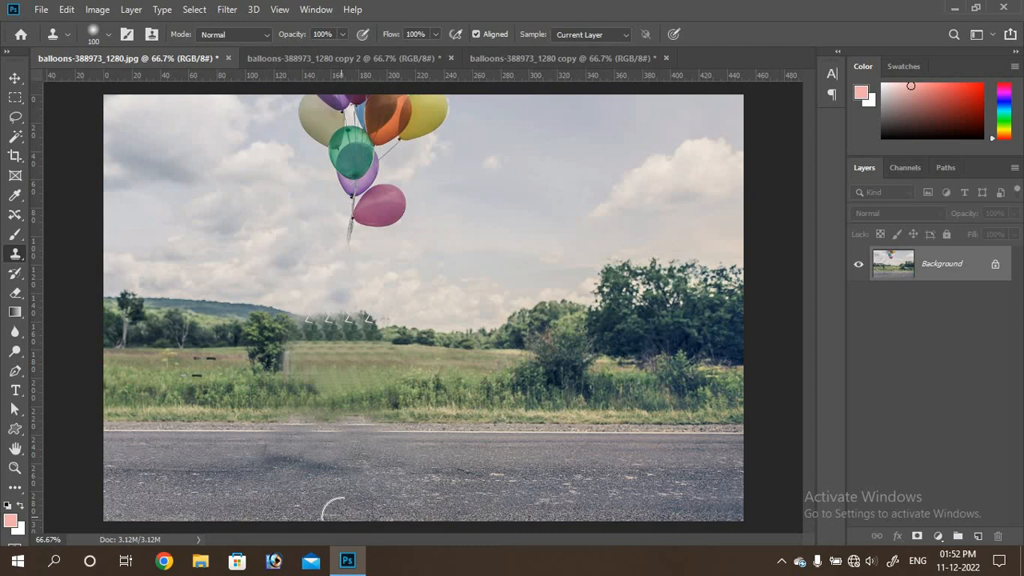
- In the copy 2 image, outline the woman with the Content-Aware Move tool, replace her with a Content-Aware fill, and deselect
click(300, 57)
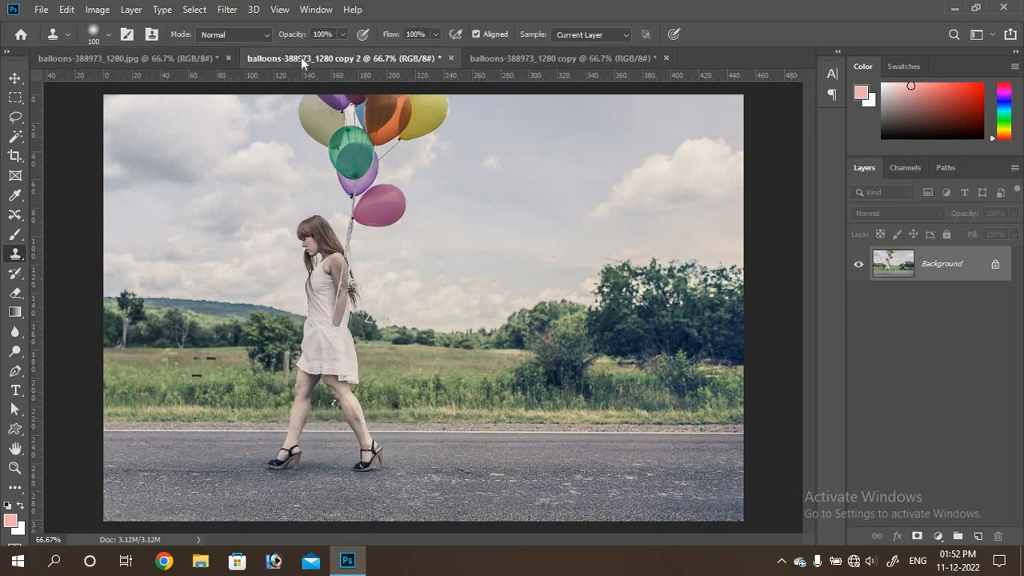
click(93, 61)
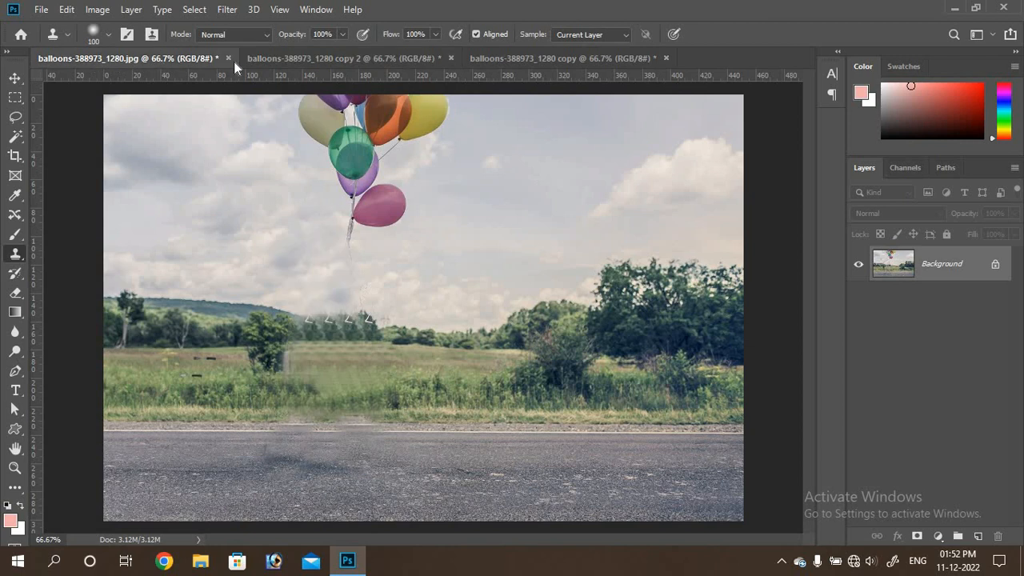
click(367, 57)
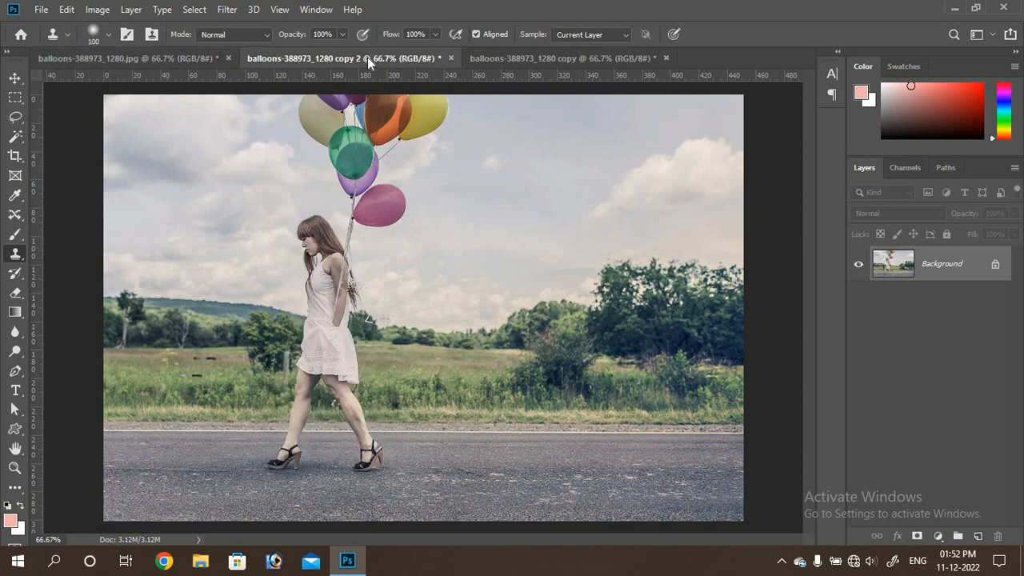
click(13, 217)
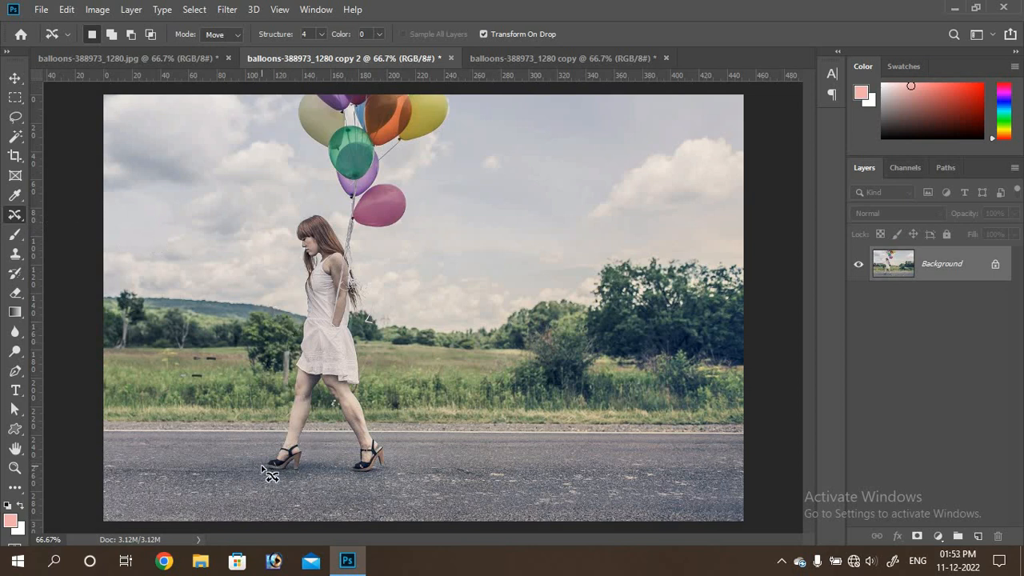
mouse_move(269, 475)
mouse_down()
mouse_move(302, 303)
mouse_move(295, 219)
mouse_move(319, 208)
mouse_move(335, 217)
mouse_move(369, 287)
mouse_move(355, 330)
mouse_move(361, 400)
mouse_move(392, 465)
mouse_move(350, 477)
mouse_move(358, 448)
mouse_move(330, 399)
mouse_move(312, 477)
mouse_move(263, 470)
mouse_up()
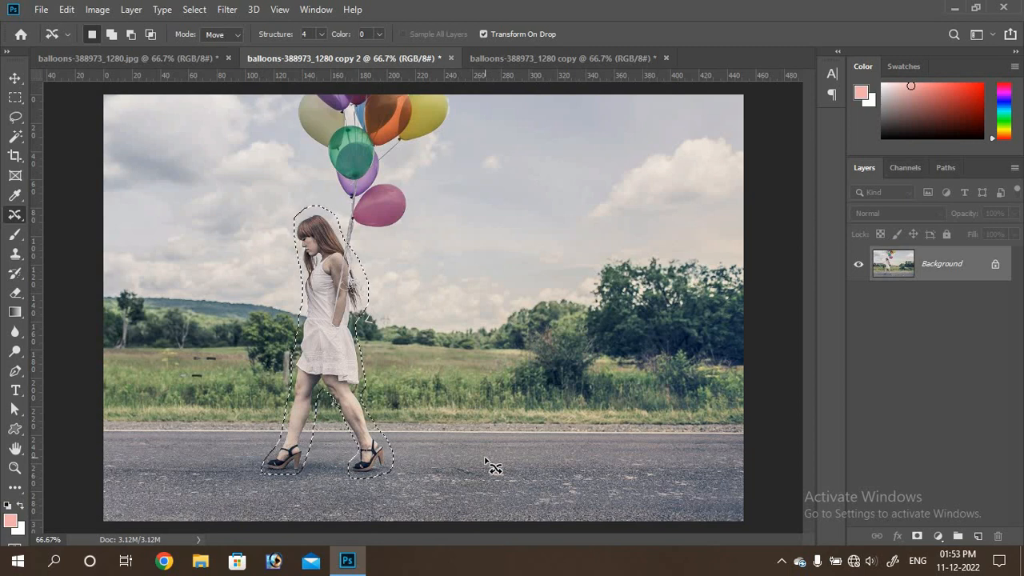
key(shift+F5)
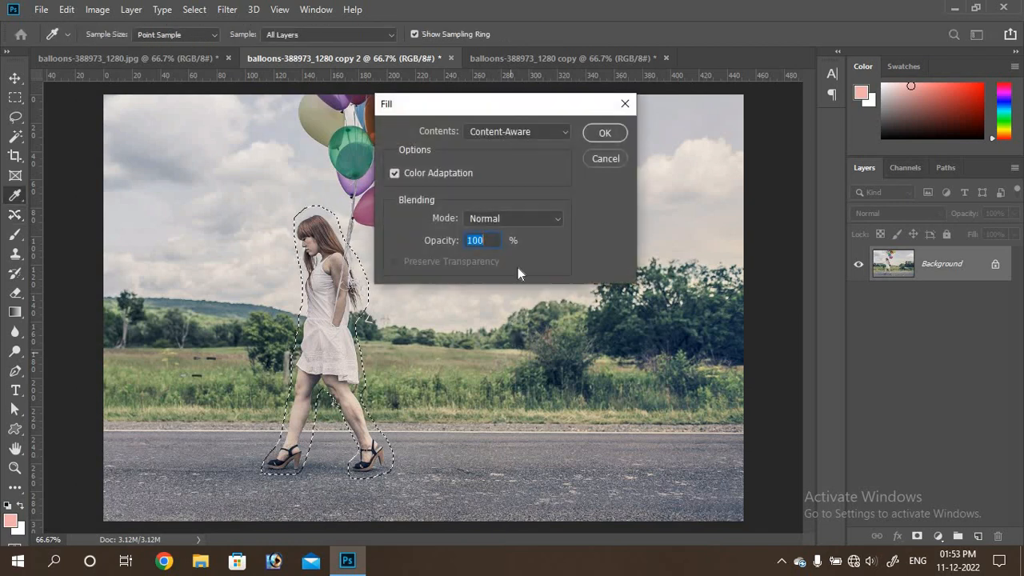
click(606, 138)
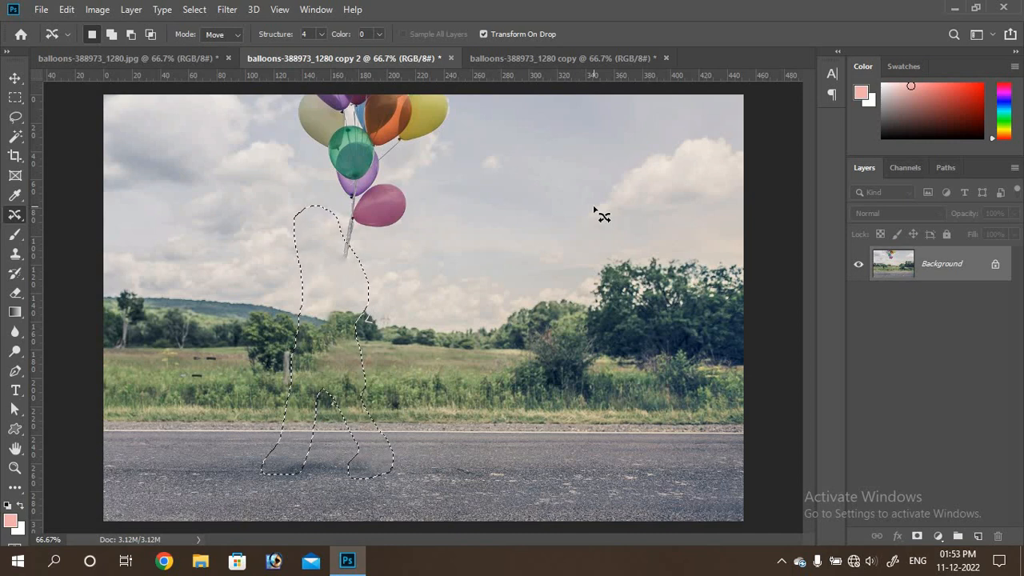
key(ctrl+d)
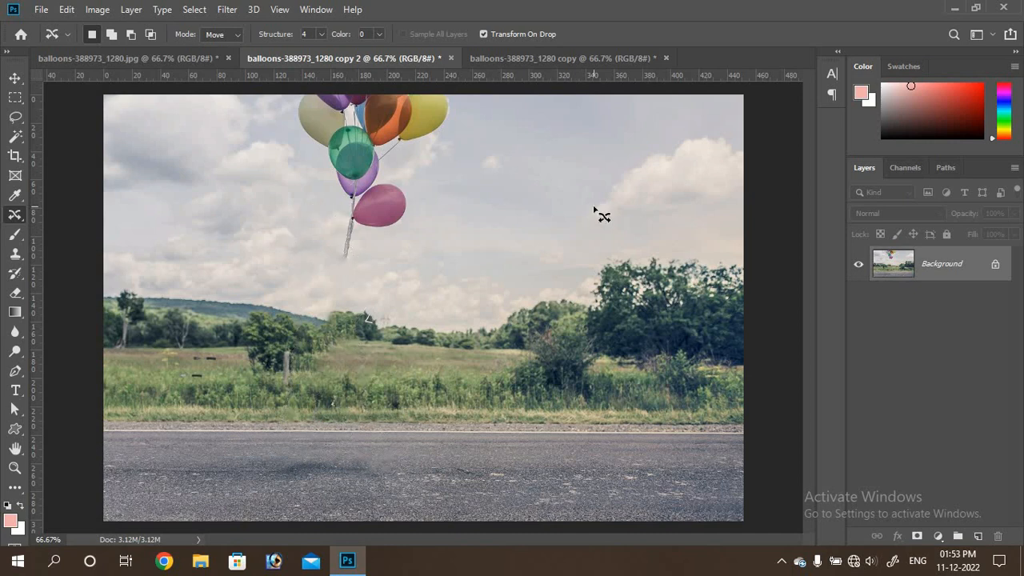